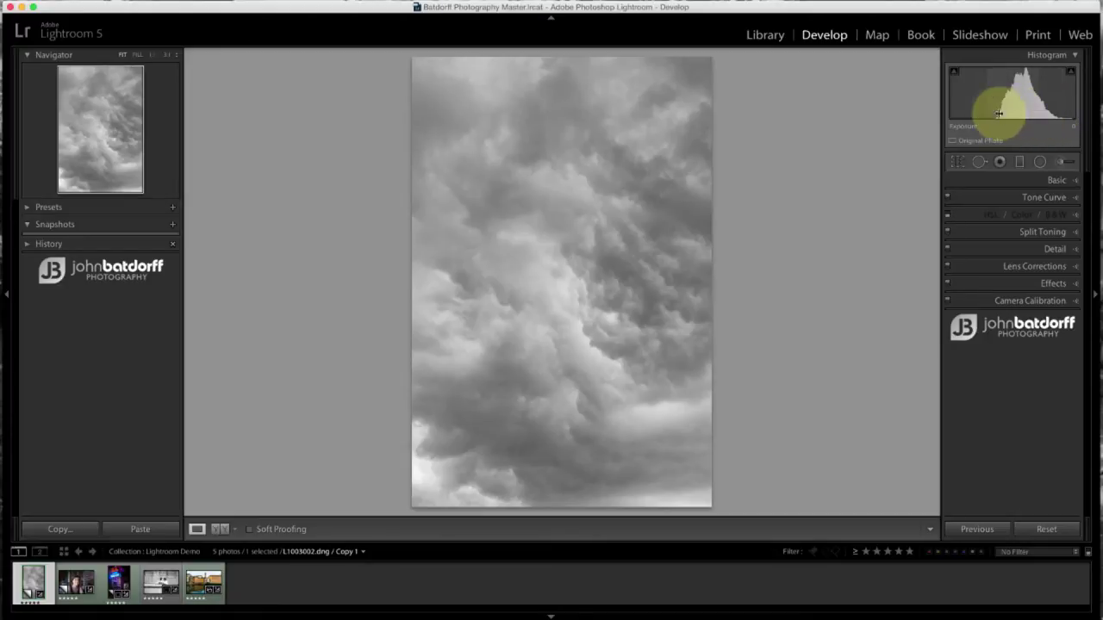
Expand the Basic panel and push the storm-cloud photo's Clarity to +100
{"action": "left_click", "coordinate": [1075, 182]}
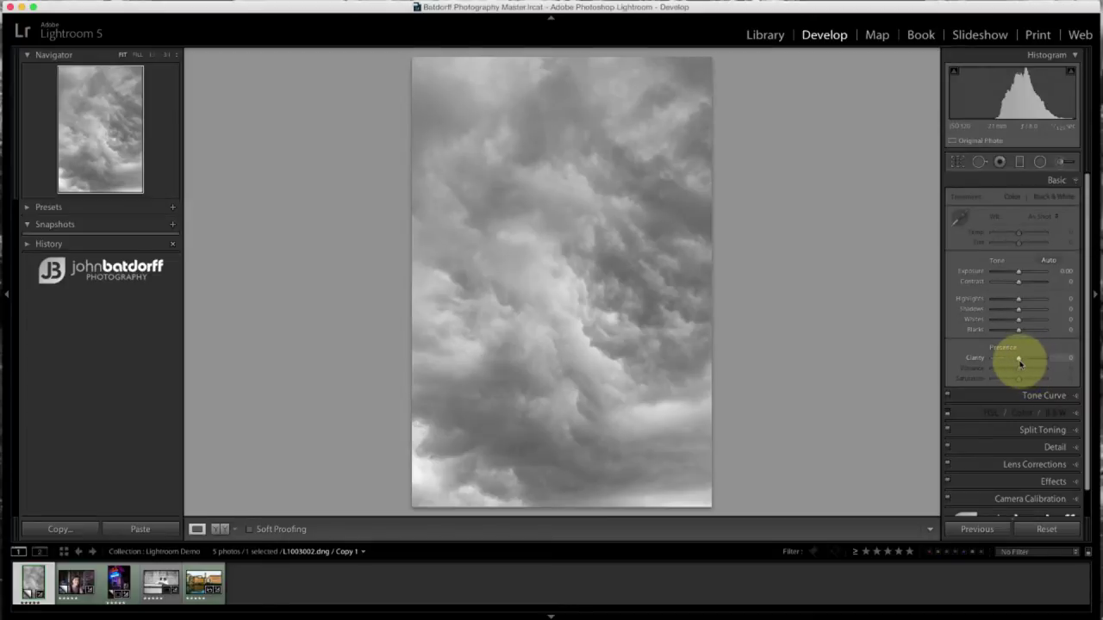
{"action": "left_click_drag", "start_coordinate": [1019, 362], "coordinate": [1053, 366]}
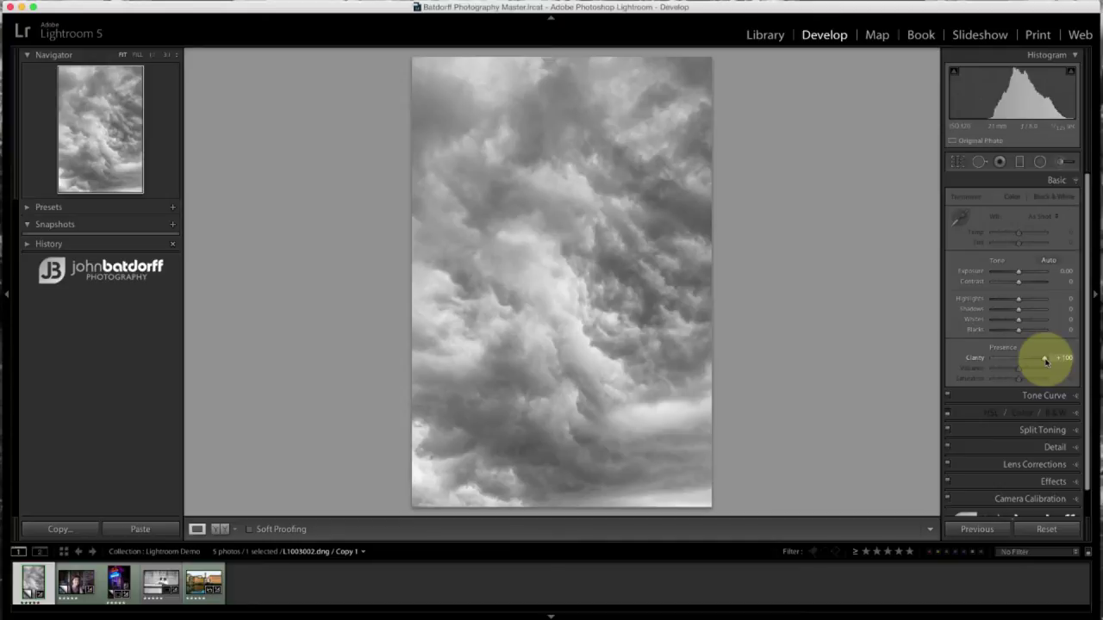
Reset Clarity, lower Blacks to -29, then raise Clarity back to +100
{"action": "double_click", "coordinate": [1045, 361]}
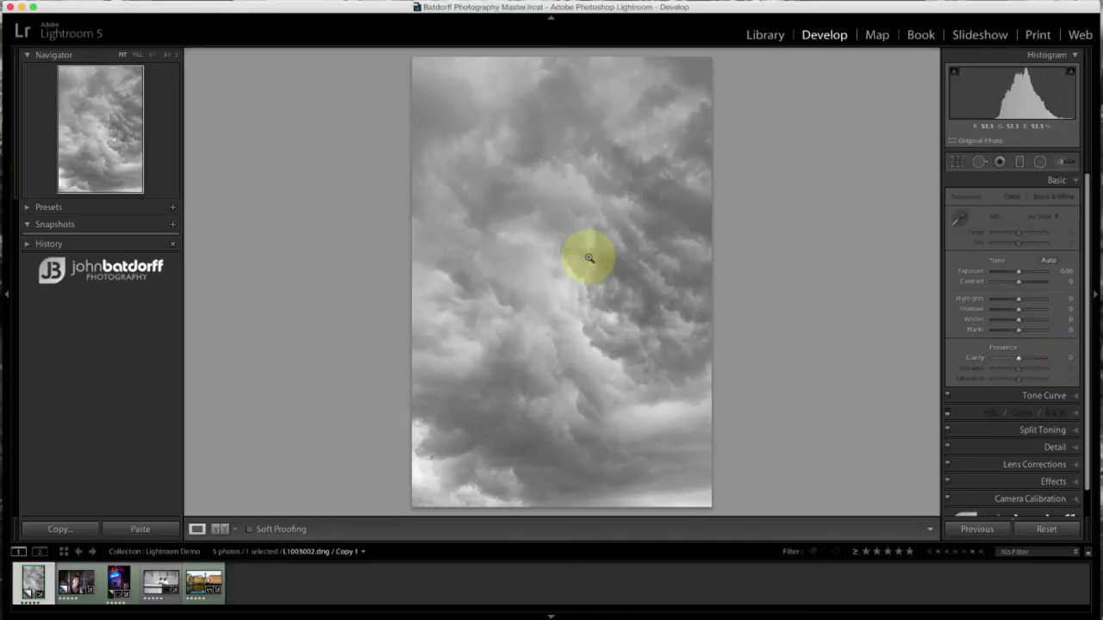
{"action": "left_click_drag", "start_coordinate": [1019, 331], "coordinate": [1011, 335]}
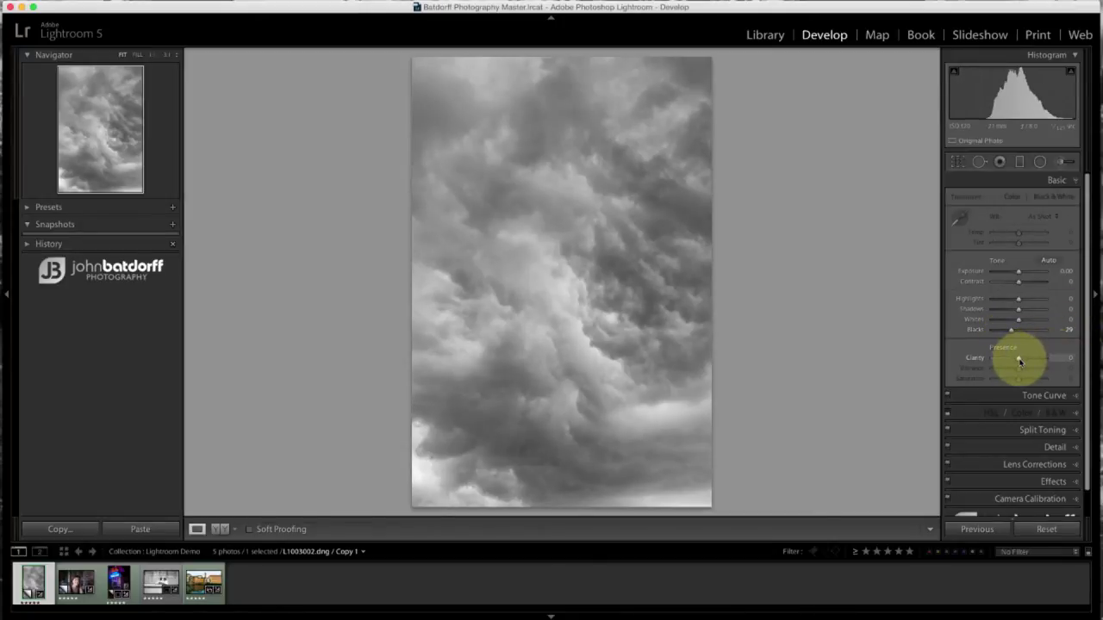
{"action": "left_click_drag", "start_coordinate": [1019, 360], "coordinate": [1058, 360]}
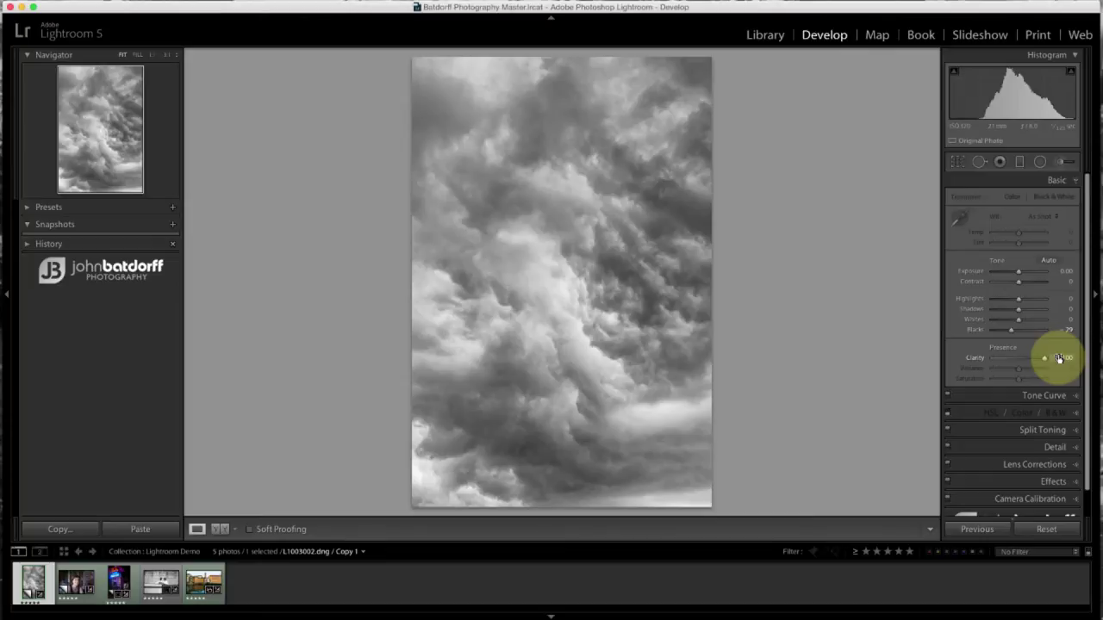
Open the restaurant portrait of the woman and set its Clarity to +100
{"action": "left_click", "coordinate": [75, 584]}
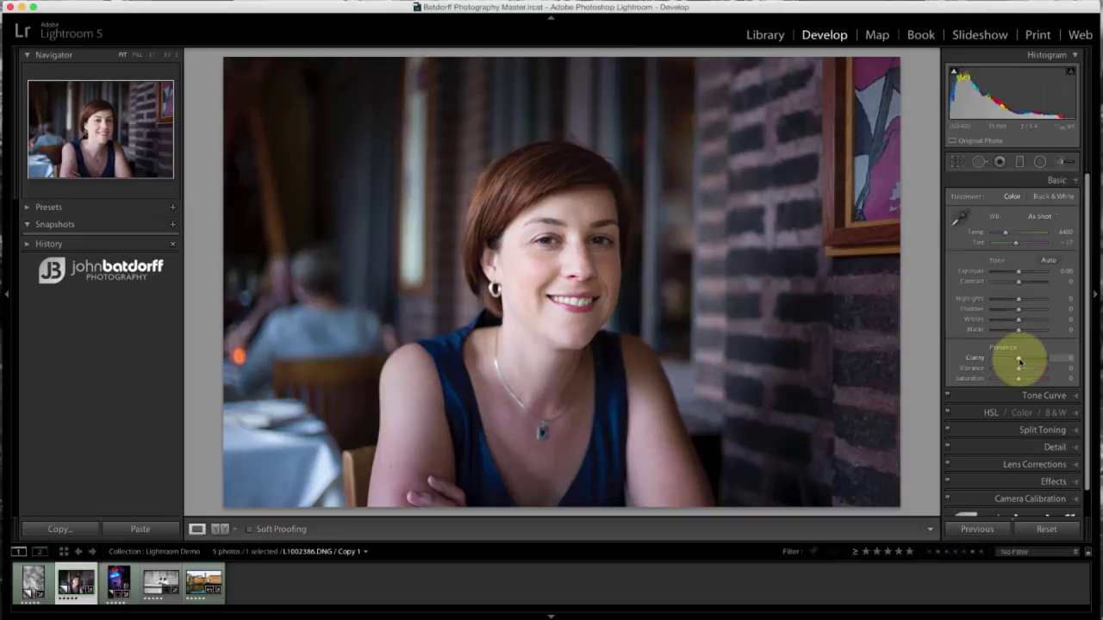
{"action": "left_click_drag", "start_coordinate": [1019, 360], "coordinate": [1068, 368]}
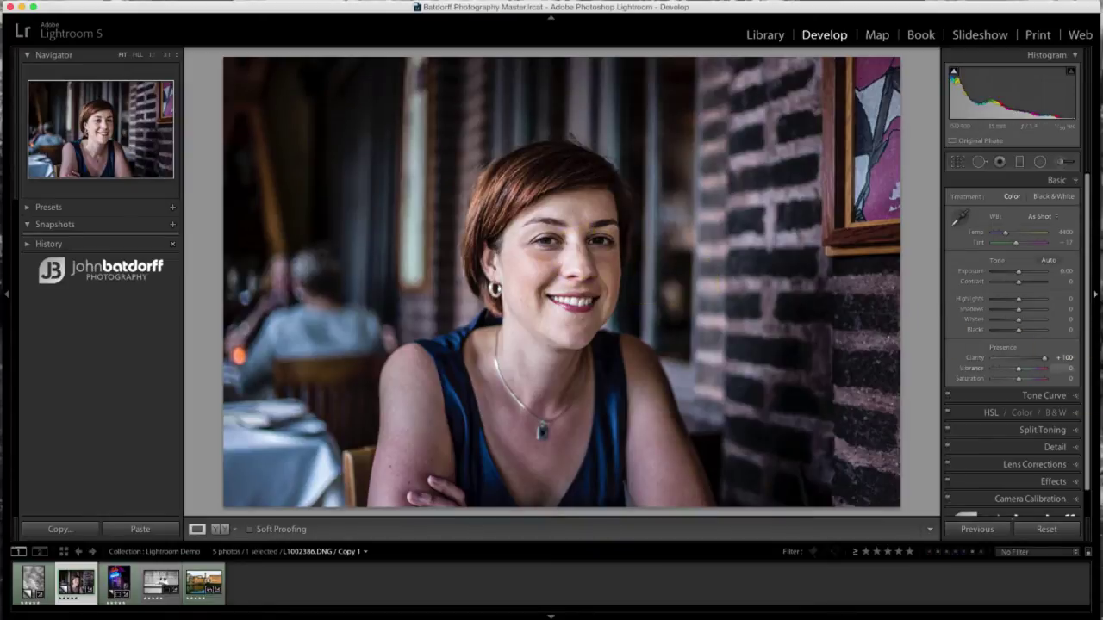
Try Clarity at -100 on the portrait, compare before/after, then reset Clarity to 0
{"action": "double_click", "coordinate": [1041, 360]}
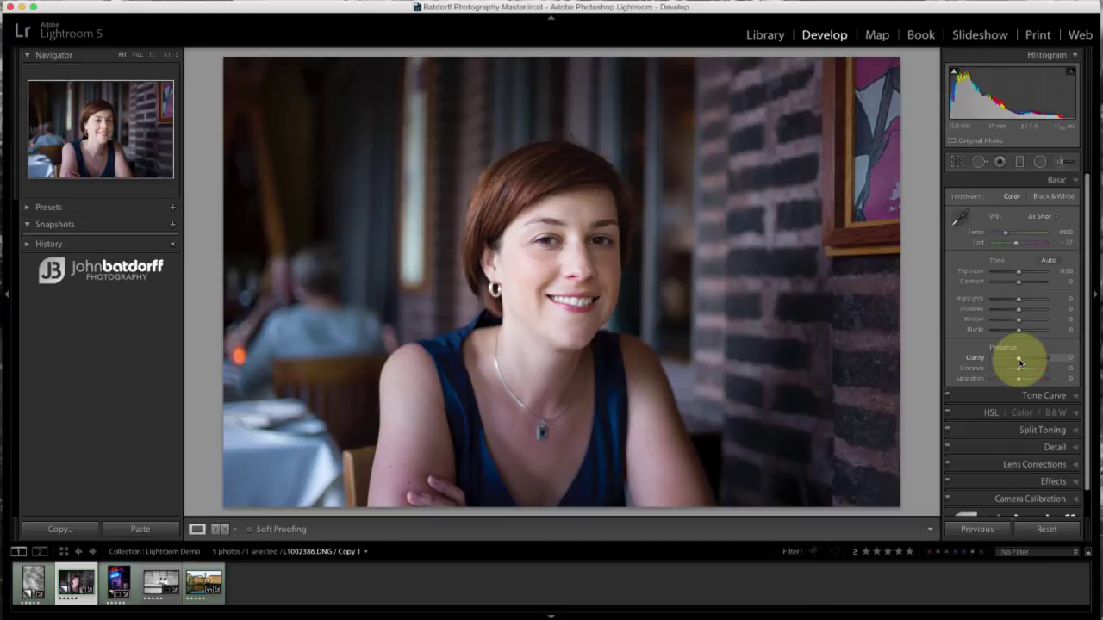
{"action": "left_click_drag", "start_coordinate": [1019, 363], "coordinate": [976, 365]}
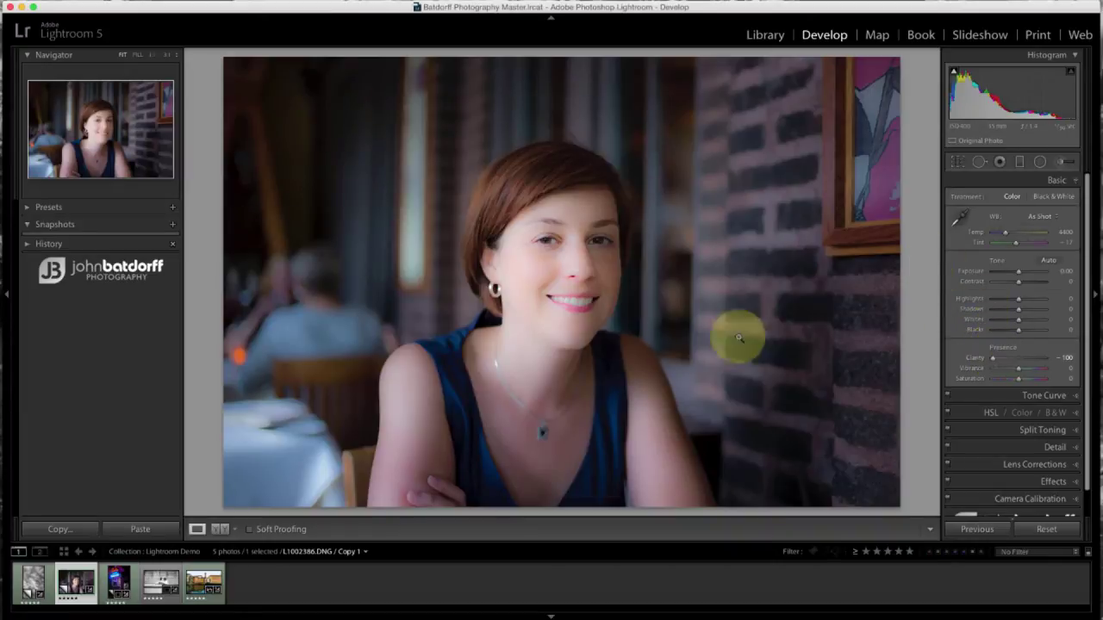
{"action": "key", "text": "backslash"}
{"action": "key", "text": "backslash"}
{"action": "double_click", "coordinate": [993, 360]}
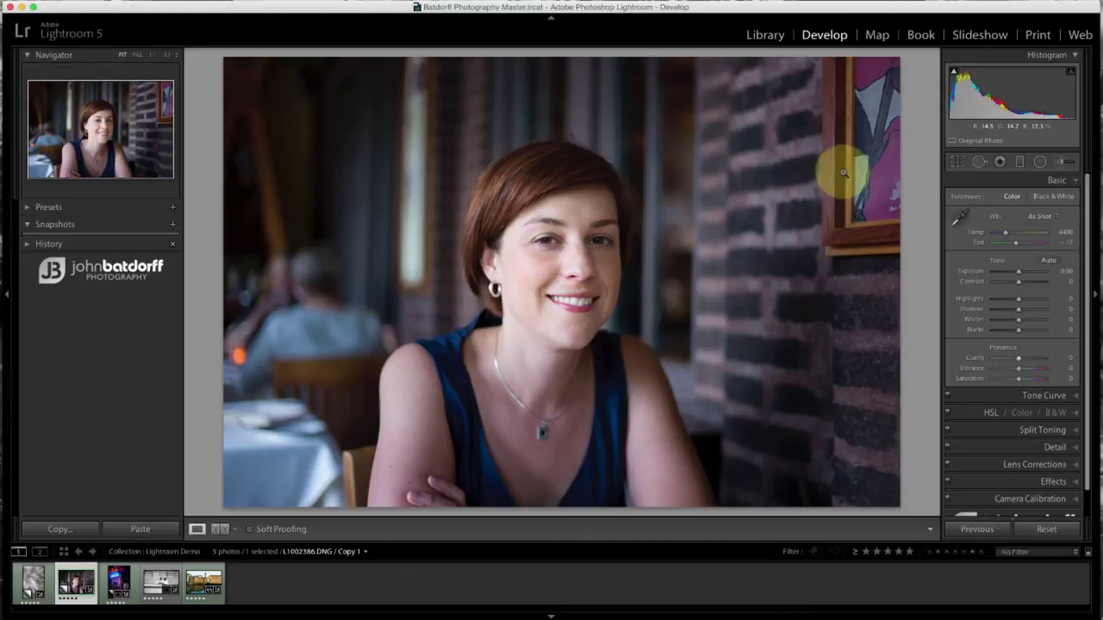
Set up an Adjustment Brush with Clarity -25 and the mask overlay shown
{"action": "left_click", "coordinate": [1059, 163]}
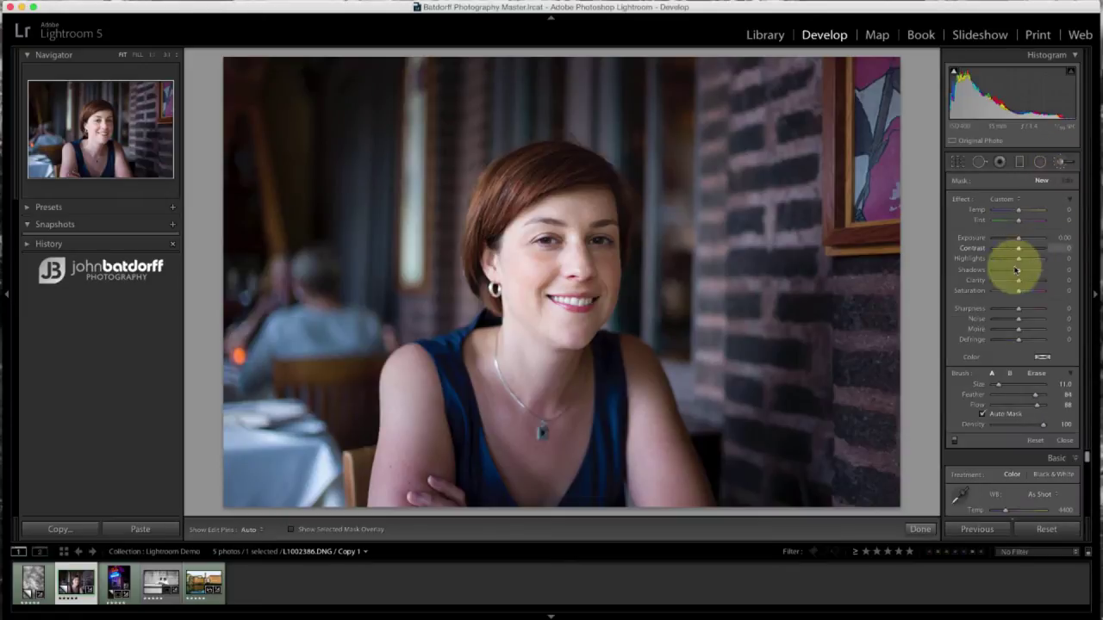
{"action": "left_click_drag", "start_coordinate": [1019, 284], "coordinate": [1013, 284]}
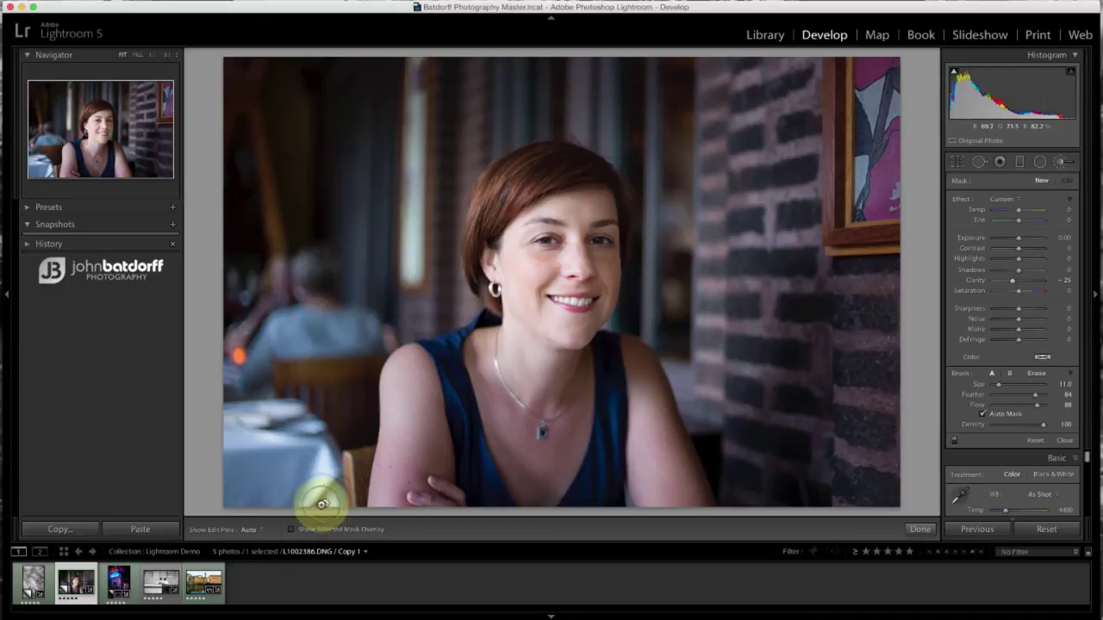
{"action": "left_click", "coordinate": [291, 529]}
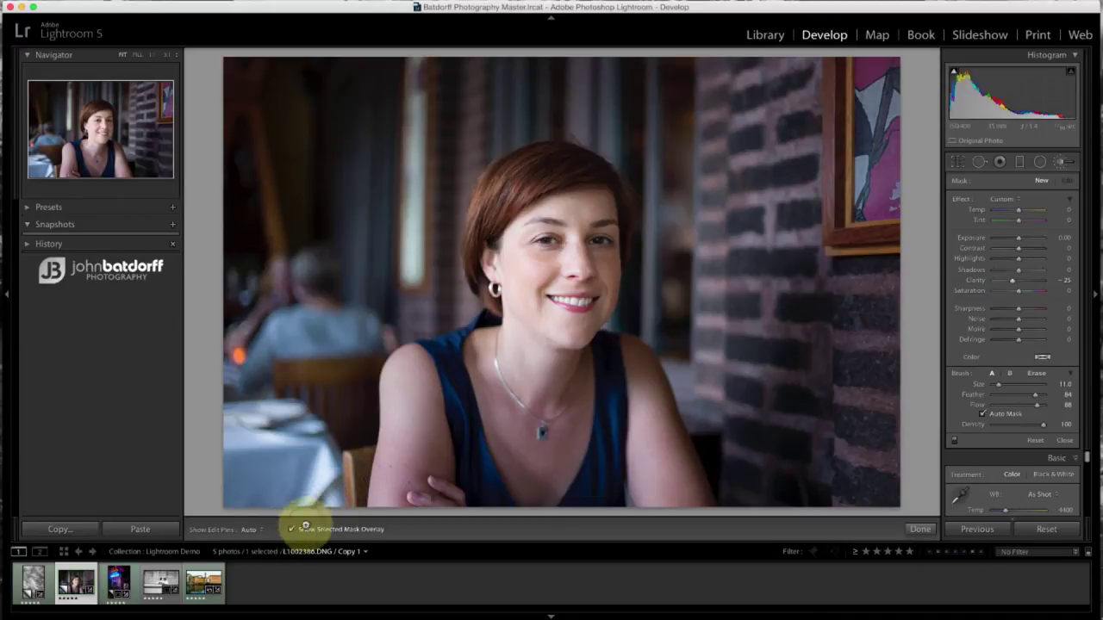
Paint the -25 Clarity mask over the woman's face and cheek, hiding the edit pins
{"action": "mouse_move", "coordinate": [561, 274]}
{"action": "left_mouse_down"}
{"action": "mouse_move", "coordinate": [566, 256]}
{"action": "mouse_move", "coordinate": [571, 276]}
{"action": "mouse_move", "coordinate": [543, 250]}
{"action": "mouse_move", "coordinate": [574, 201]}
{"action": "mouse_move", "coordinate": [597, 247]}
{"action": "mouse_move", "coordinate": [575, 318]}
{"action": "mouse_move", "coordinate": [560, 324]}
{"action": "mouse_move", "coordinate": [520, 280]}
{"action": "mouse_move", "coordinate": [526, 255]}
{"action": "mouse_move", "coordinate": [572, 259]}
{"action": "left_mouse_up"}
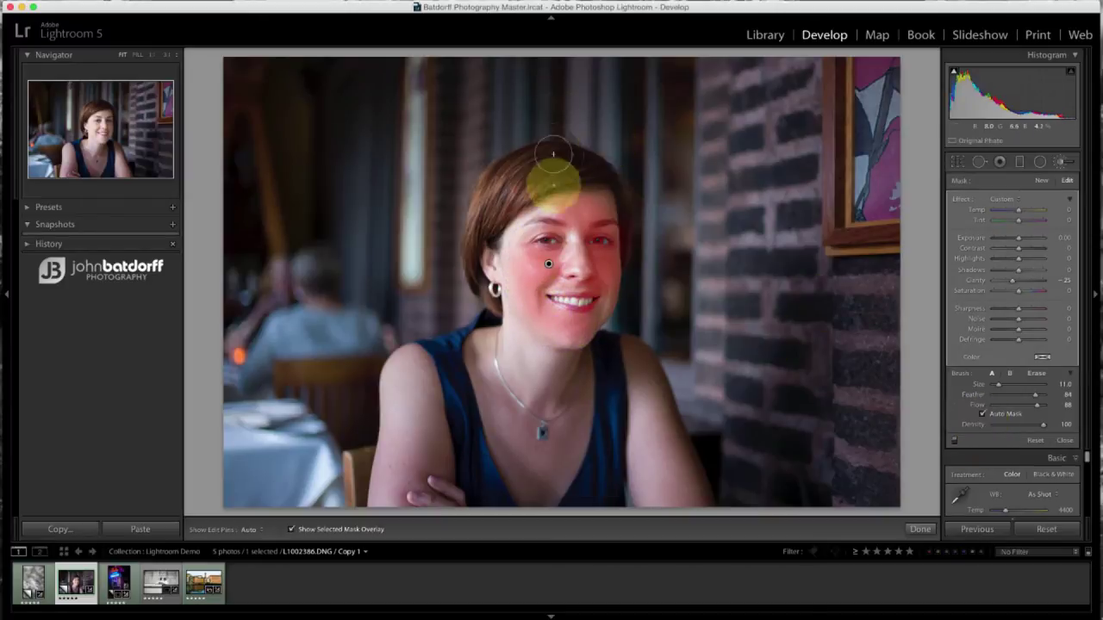
{"action": "key", "text": "h"}
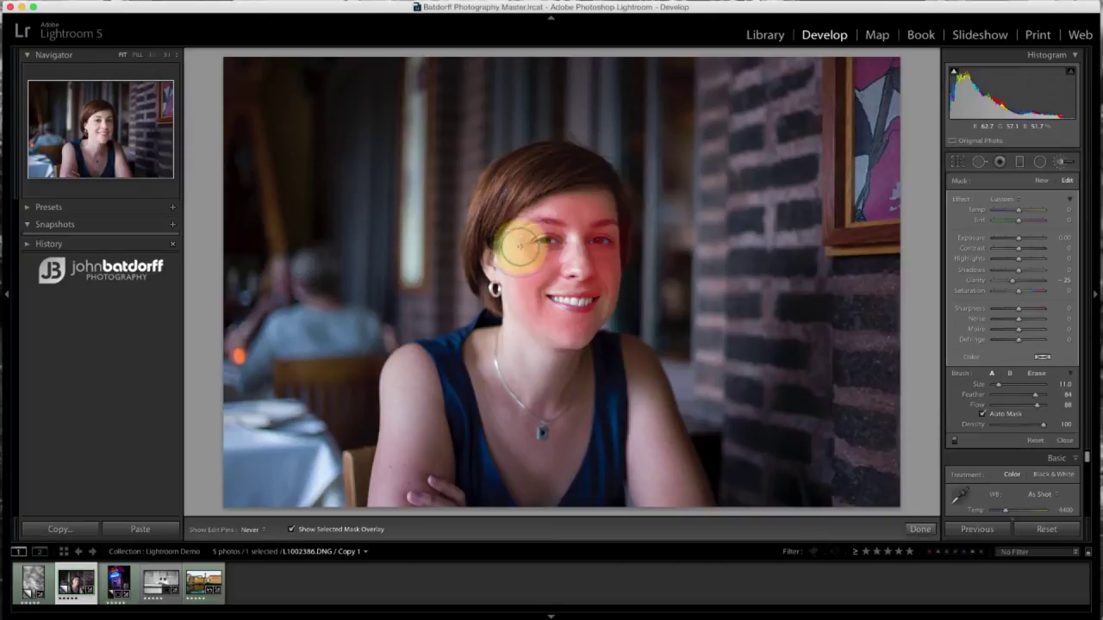
{"action": "mouse_move", "coordinate": [518, 269]}
{"action": "left_mouse_down"}
{"action": "mouse_move", "coordinate": [525, 287]}
{"action": "mouse_move", "coordinate": [549, 274]}
{"action": "left_mouse_up"}
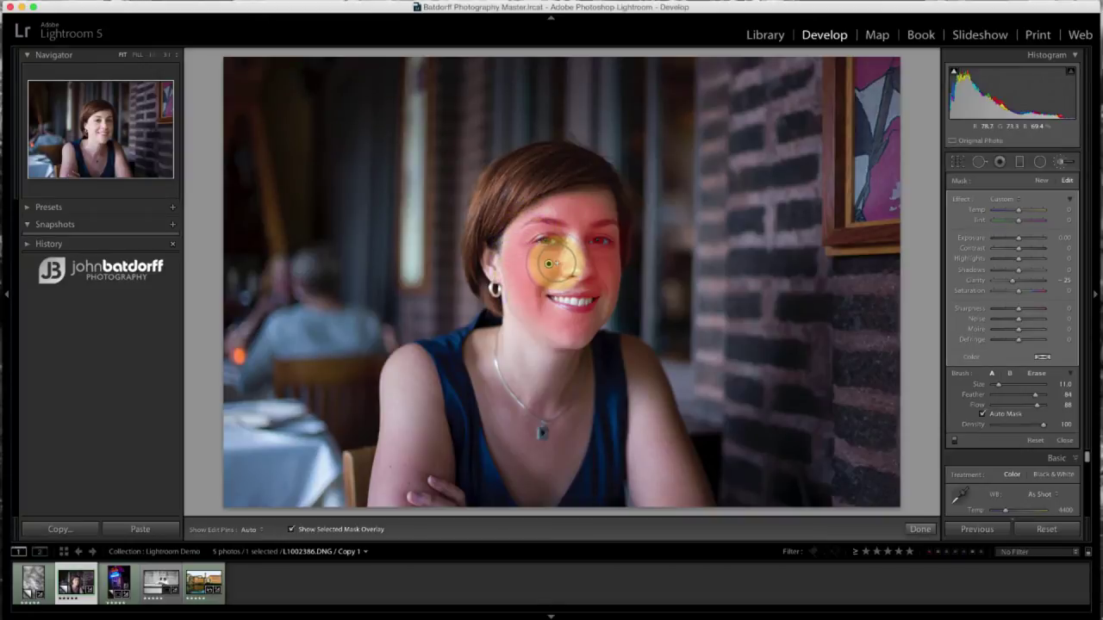
Hide the mask overlay and zoom in close on the woman's face
{"action": "left_click", "coordinate": [343, 534]}
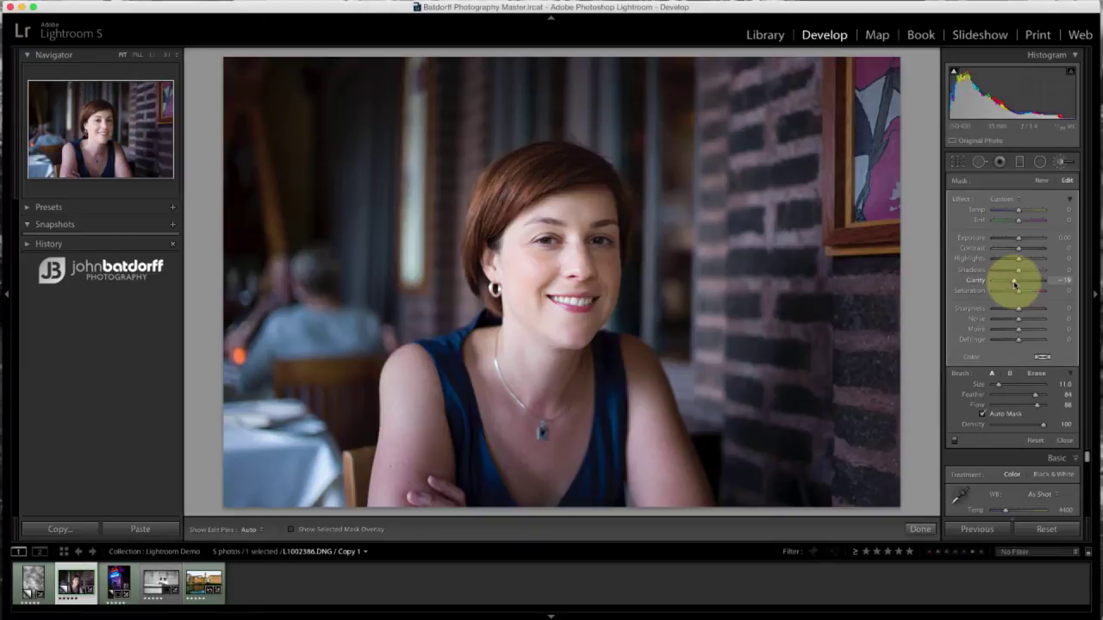
{"action": "left_click_drag", "start_coordinate": [1017, 285], "coordinate": [1011, 283]}
{"action": "left_click", "coordinate": [148, 54]}
{"action": "left_click_drag", "start_coordinate": [109, 92], "coordinate": [66, 112]}
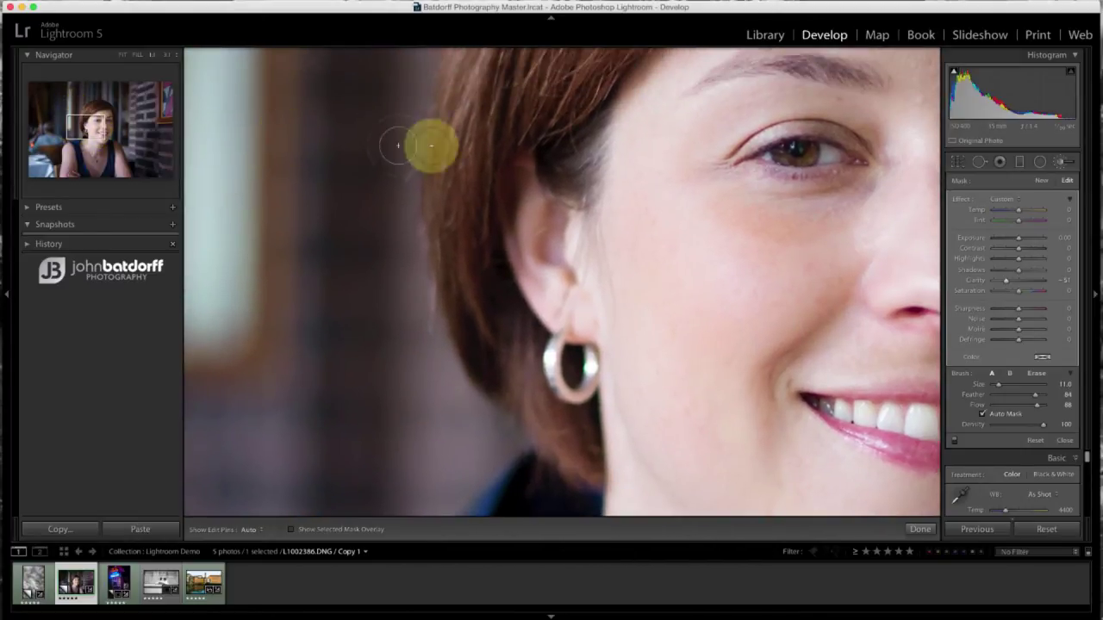
Set the face mask's Clarity to -62 and fit the whole portrait in view
{"action": "double_click", "coordinate": [1006, 282]}
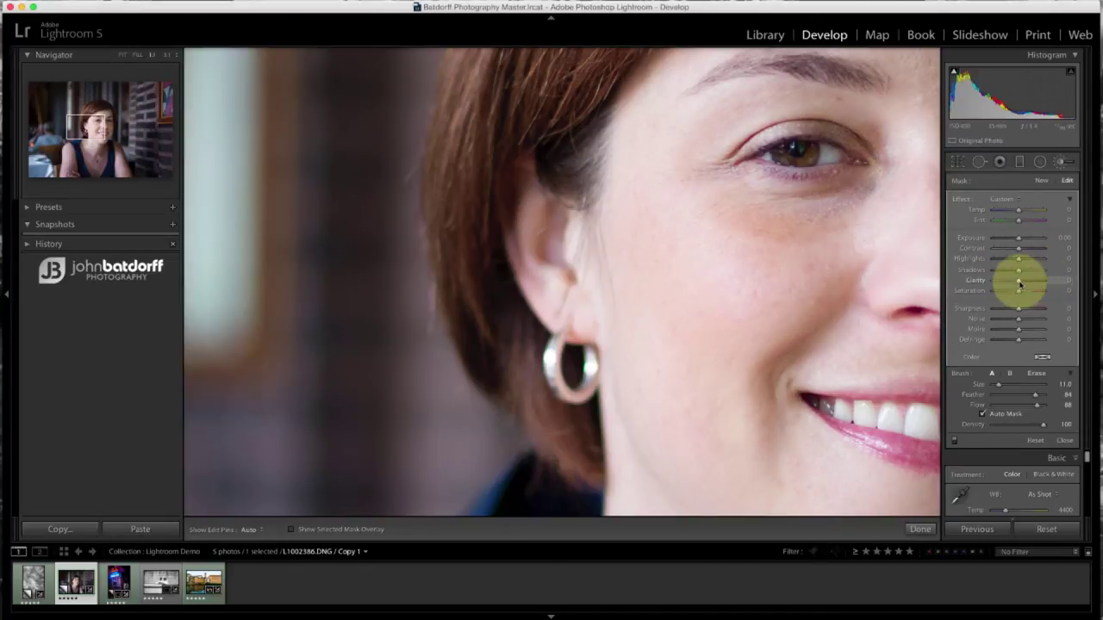
{"action": "left_click_drag", "start_coordinate": [1018, 283], "coordinate": [1004, 284]}
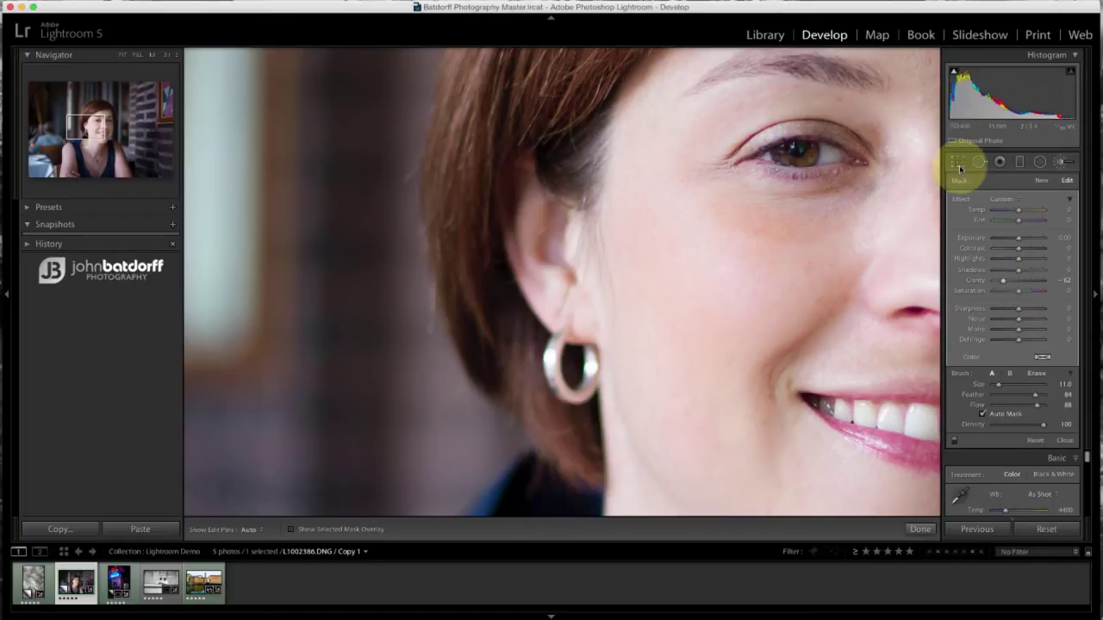
{"action": "left_click", "coordinate": [123, 56]}
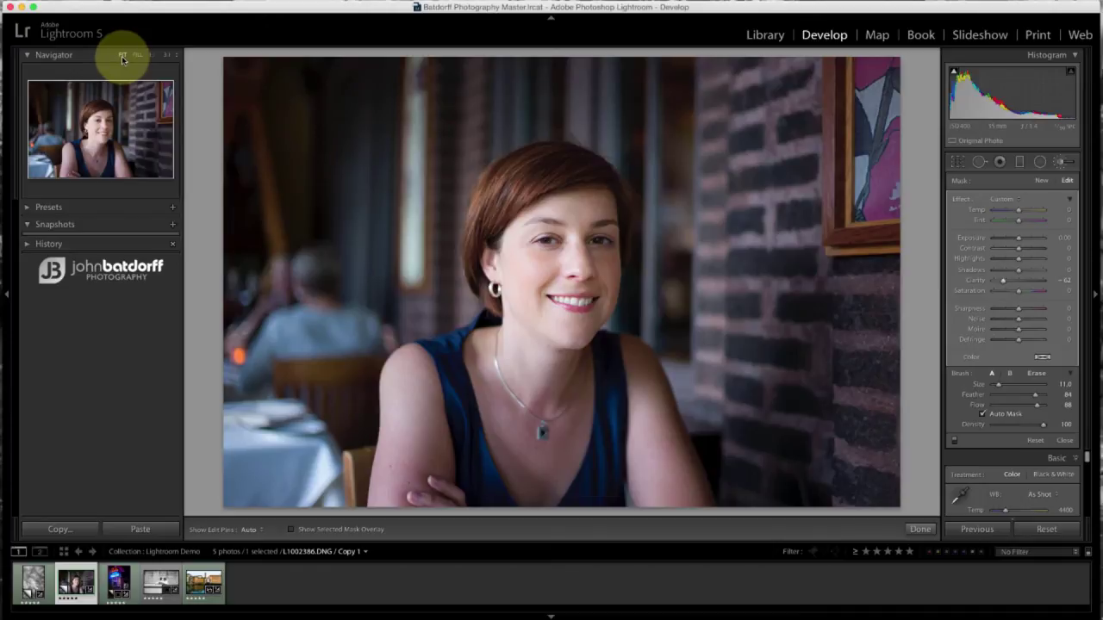
Open the neon Rick's Sporting Saloon night photo and return to the Basic panel
{"action": "left_click", "coordinate": [118, 582]}
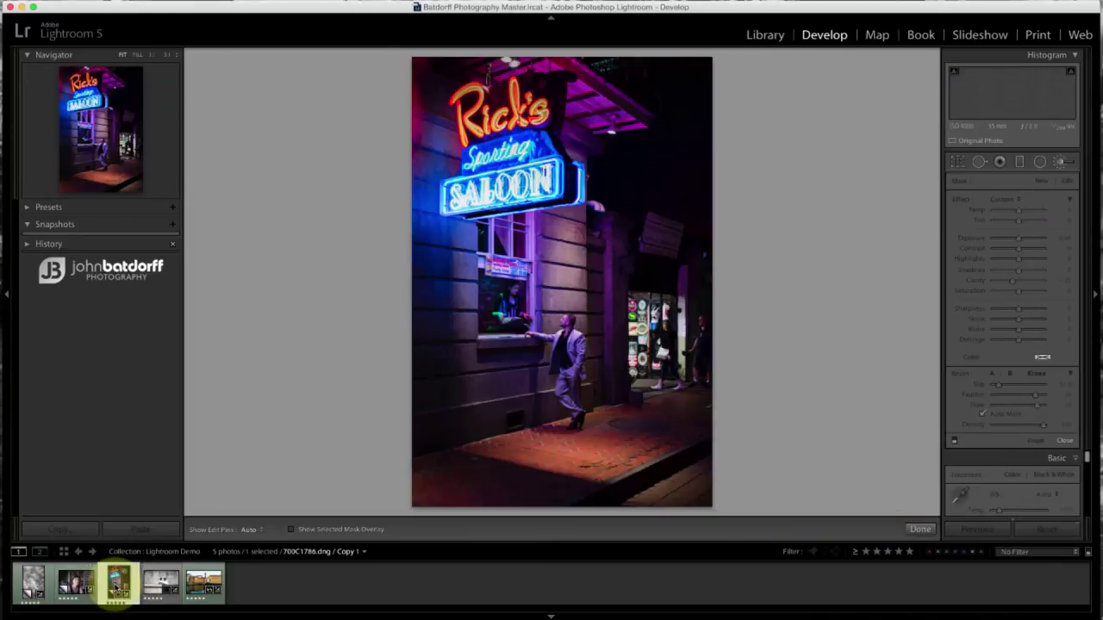
{"action": "left_click", "coordinate": [957, 164]}
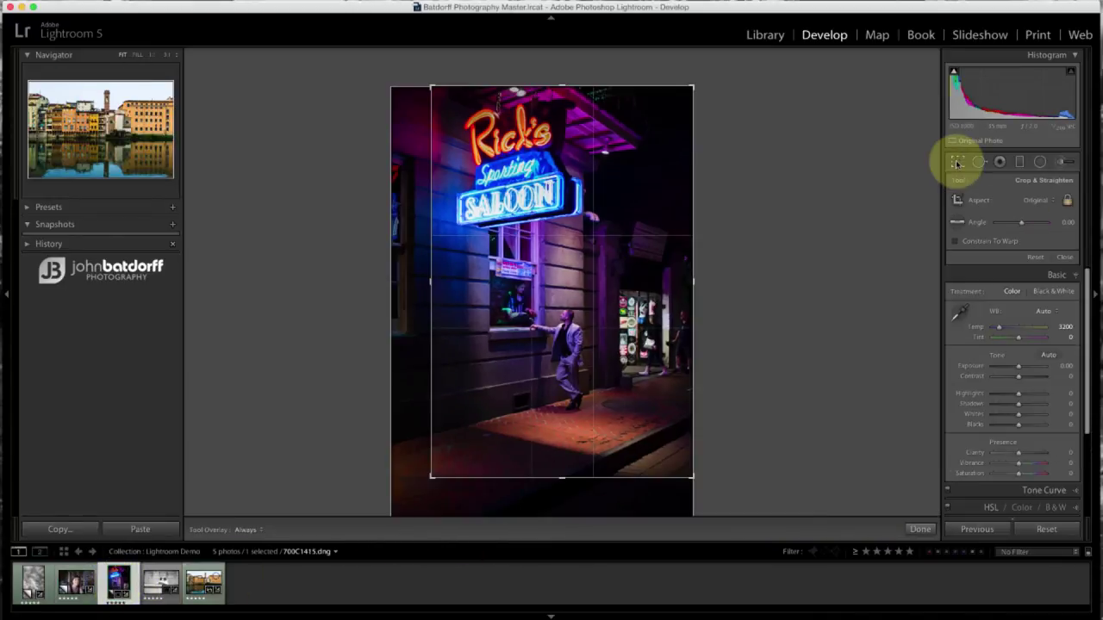
{"action": "left_click", "coordinate": [929, 533]}
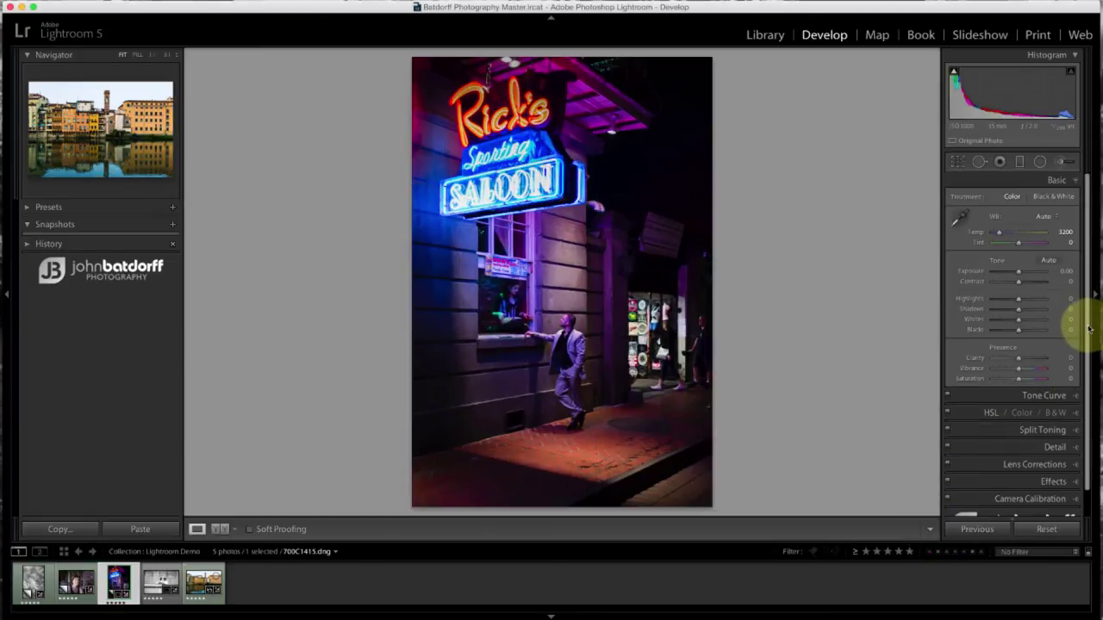
Try Clarity at +100 on the street photo, then reset it to 0
{"action": "scroll", "coordinate": [1071, 319], "scroll_direction": "down", "scroll_amount": 1}
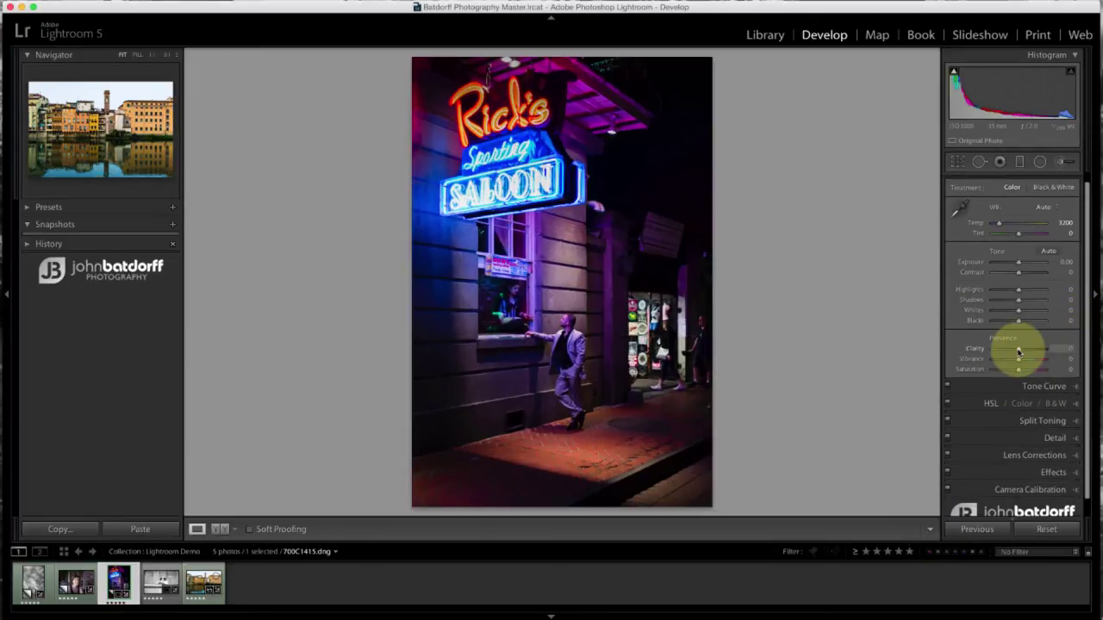
{"action": "left_click_drag", "start_coordinate": [1018, 351], "coordinate": [1061, 358]}
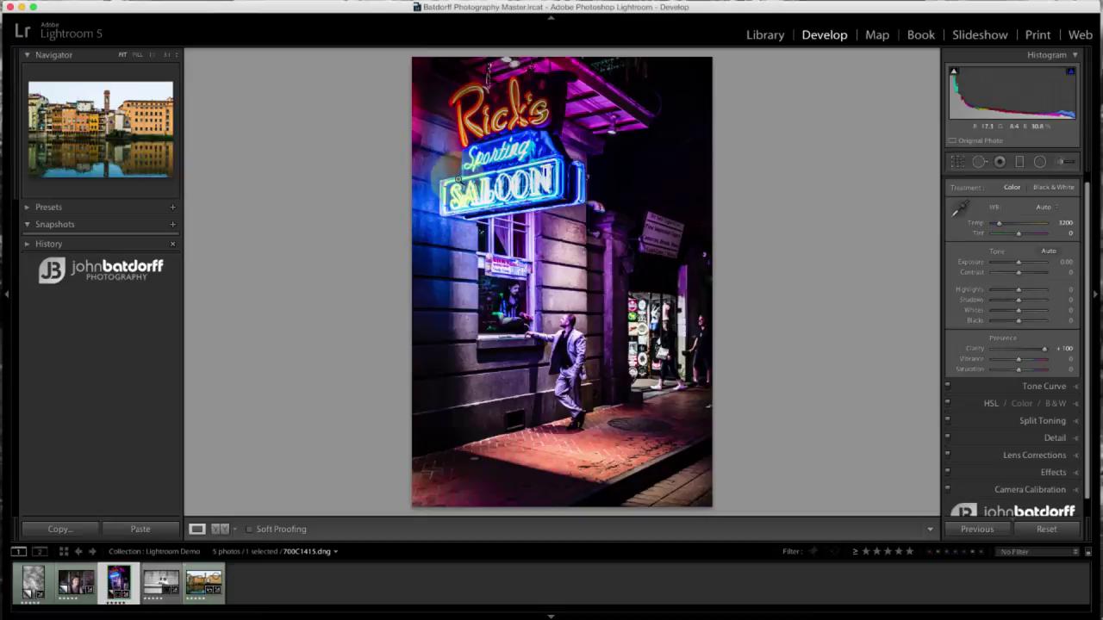
{"action": "double_click", "coordinate": [1044, 350]}
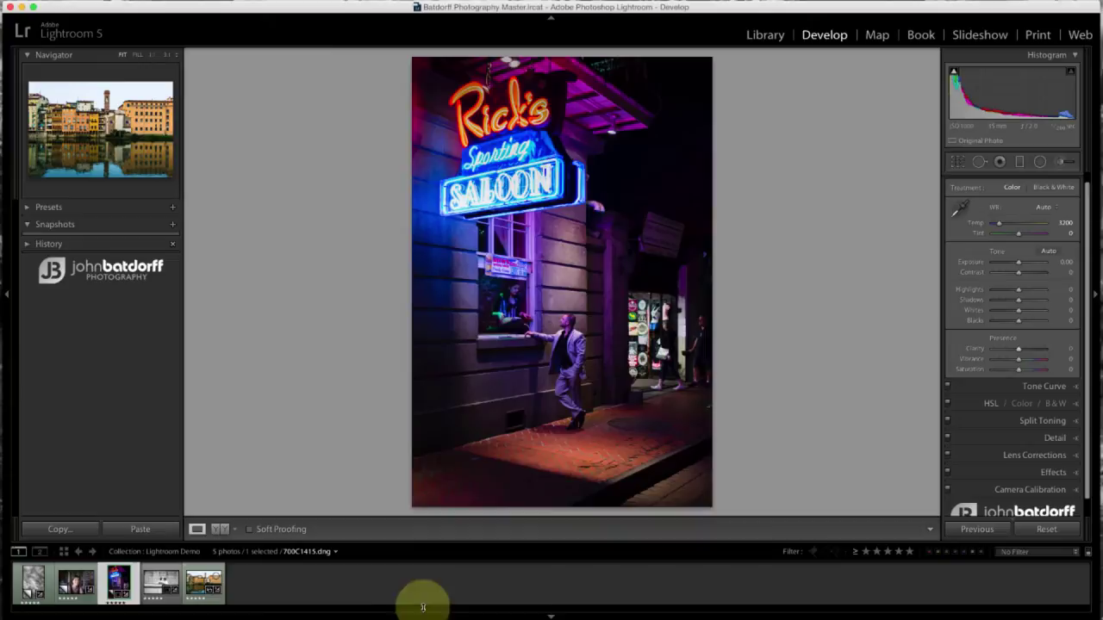
Open the black-and-white couple photo and push its Clarity to +100
{"action": "left_click", "coordinate": [152, 587]}
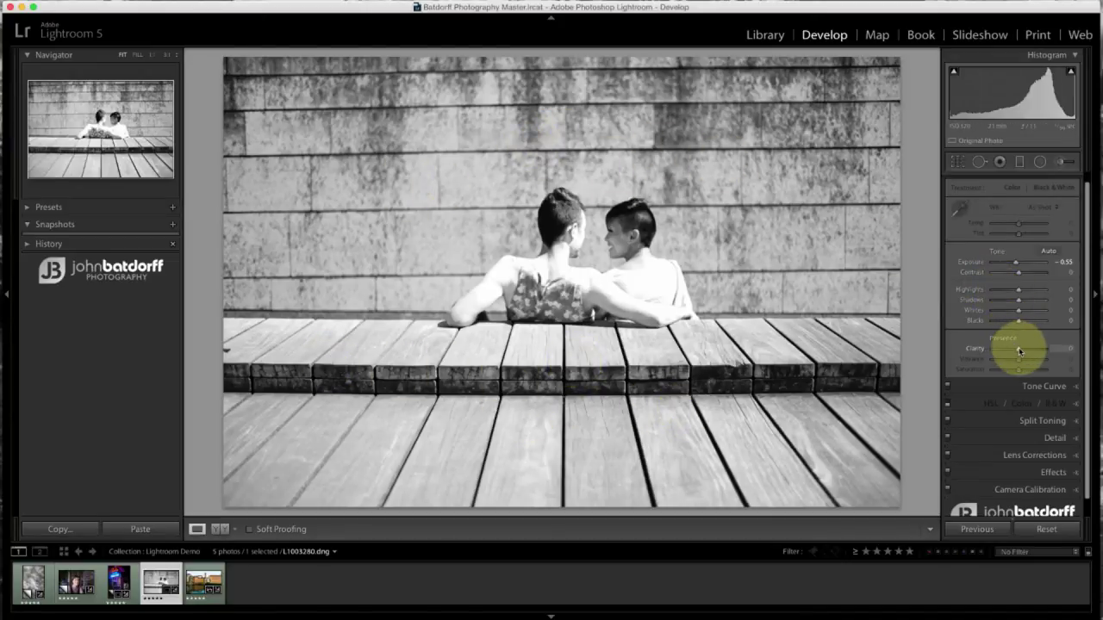
{"action": "left_click_drag", "start_coordinate": [1019, 350], "coordinate": [1051, 355]}
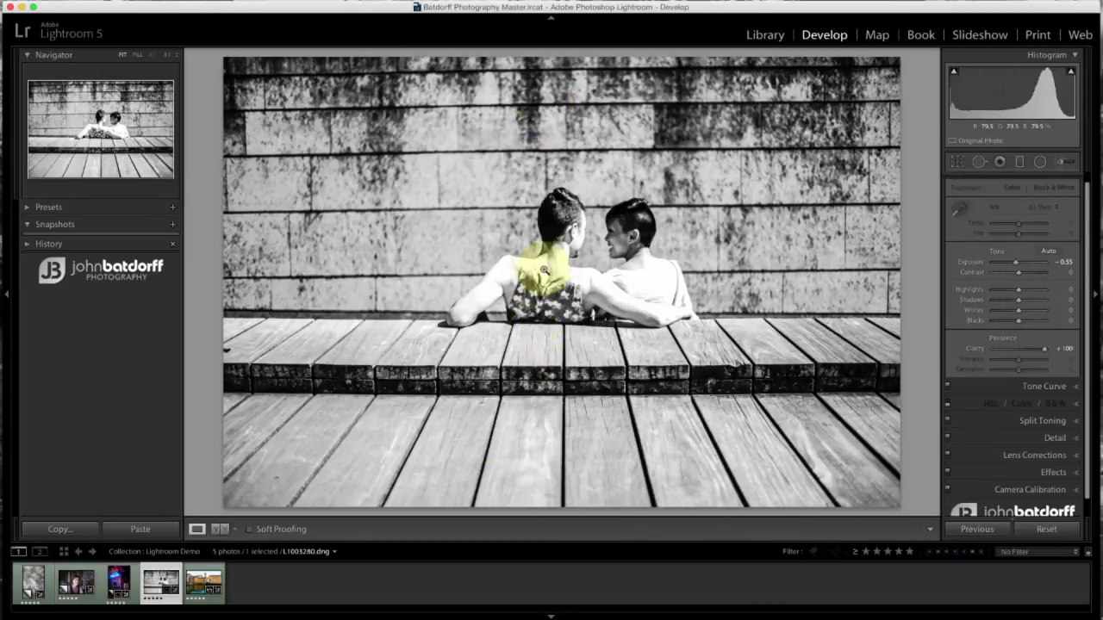
Reset Clarity, add an inverted radial filter boosting Clarity around the couple, then open the Florence photo
{"action": "double_click", "coordinate": [1043, 347]}
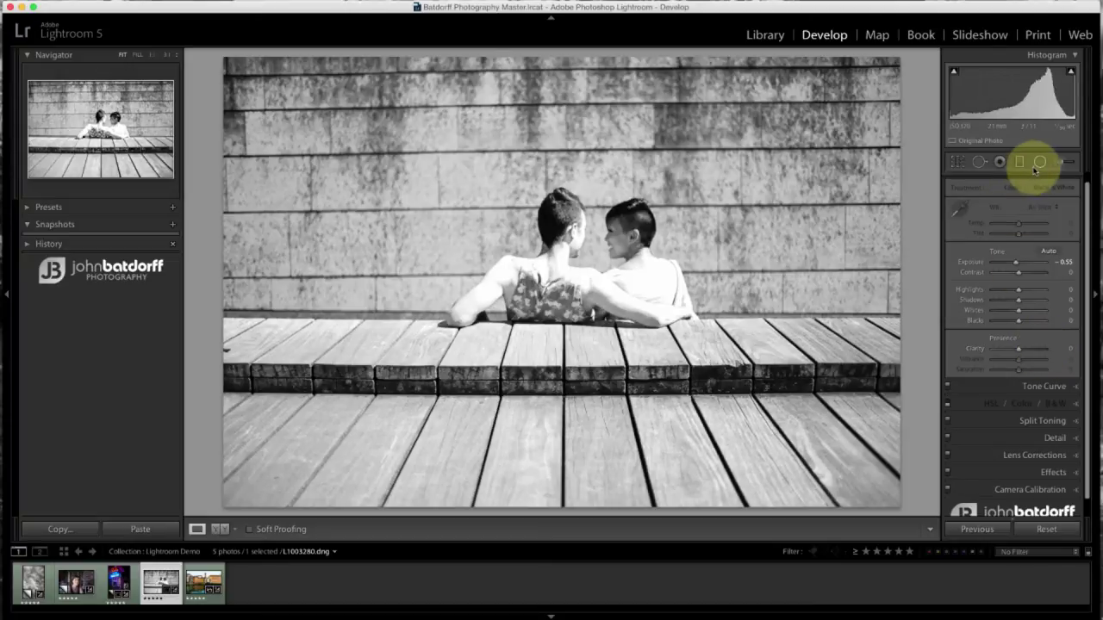
{"action": "left_click", "coordinate": [1040, 162]}
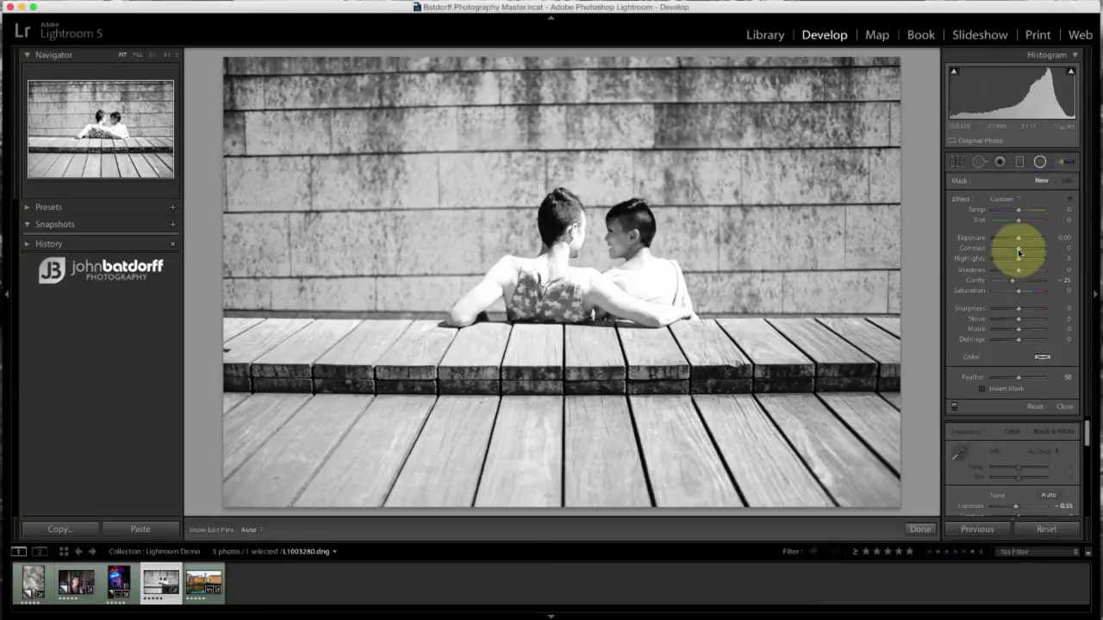
{"action": "mouse_move", "coordinate": [568, 253]}
{"action": "left_mouse_down"}
{"action": "mouse_move", "coordinate": [603, 290]}
{"action": "mouse_move", "coordinate": [640, 300]}
{"action": "mouse_move", "coordinate": [560, 266]}
{"action": "mouse_move", "coordinate": [541, 238]}
{"action": "mouse_move", "coordinate": [566, 258]}
{"action": "left_mouse_up"}
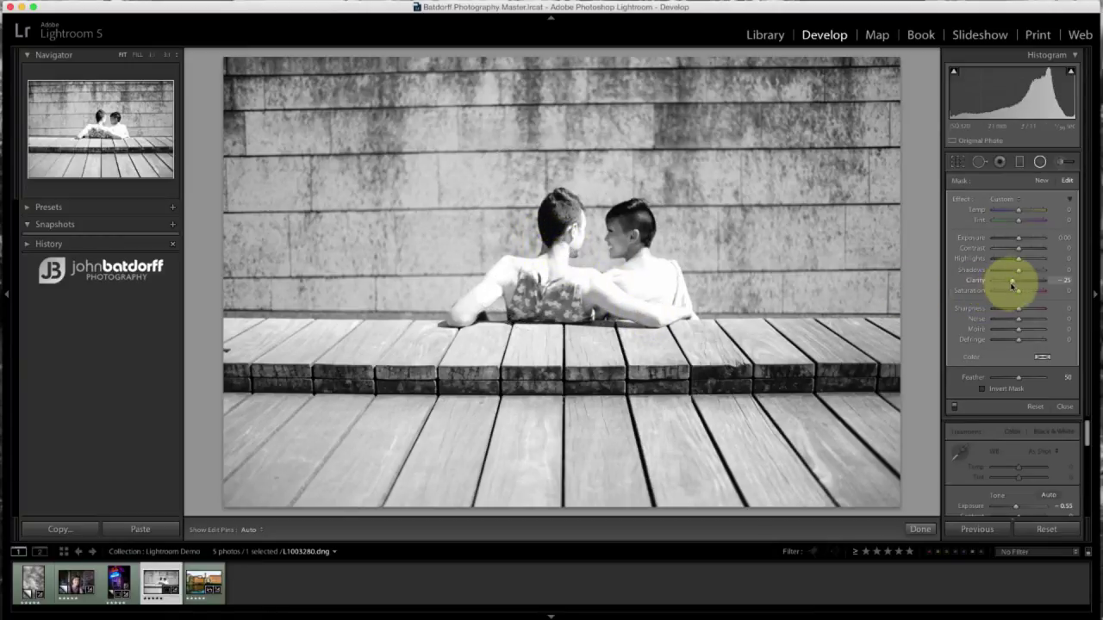
{"action": "mouse_move", "coordinate": [1009, 284]}
{"action": "left_mouse_down"}
{"action": "mouse_move", "coordinate": [1076, 328]}
{"action": "mouse_move", "coordinate": [1045, 290]}
{"action": "mouse_move", "coordinate": [1032, 291]}
{"action": "left_mouse_up"}
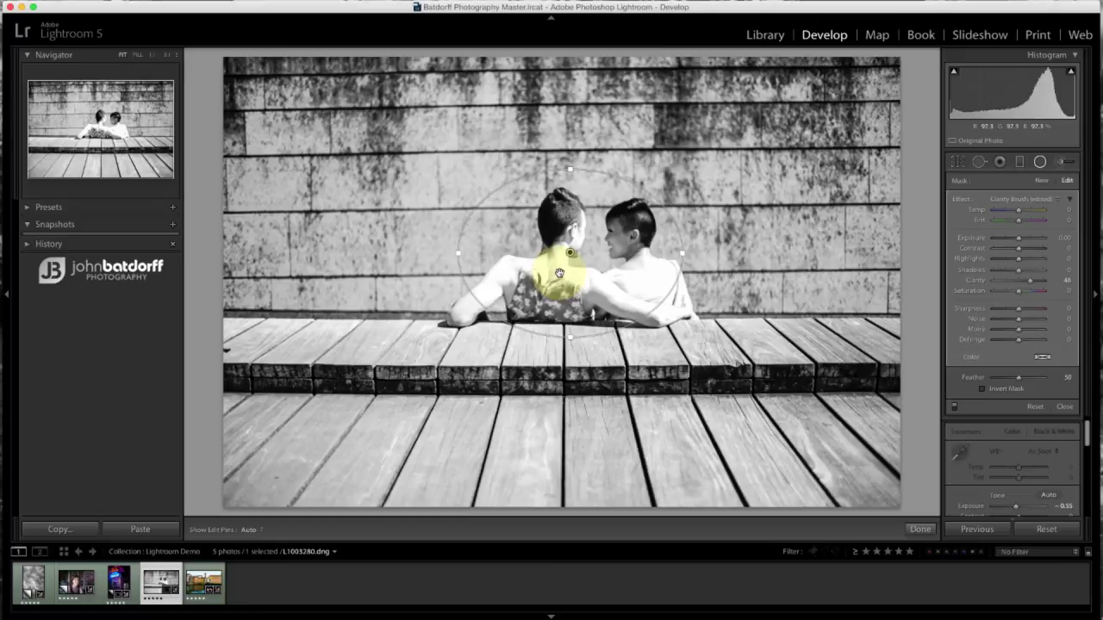
{"action": "left_click", "coordinate": [982, 390]}
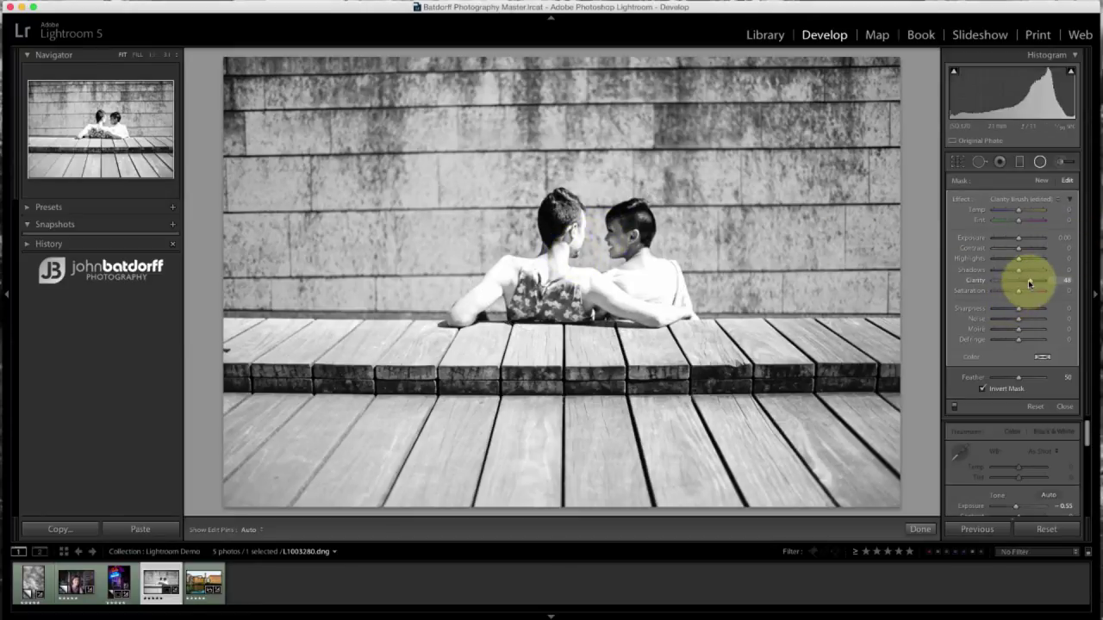
{"action": "left_click", "coordinate": [203, 583]}
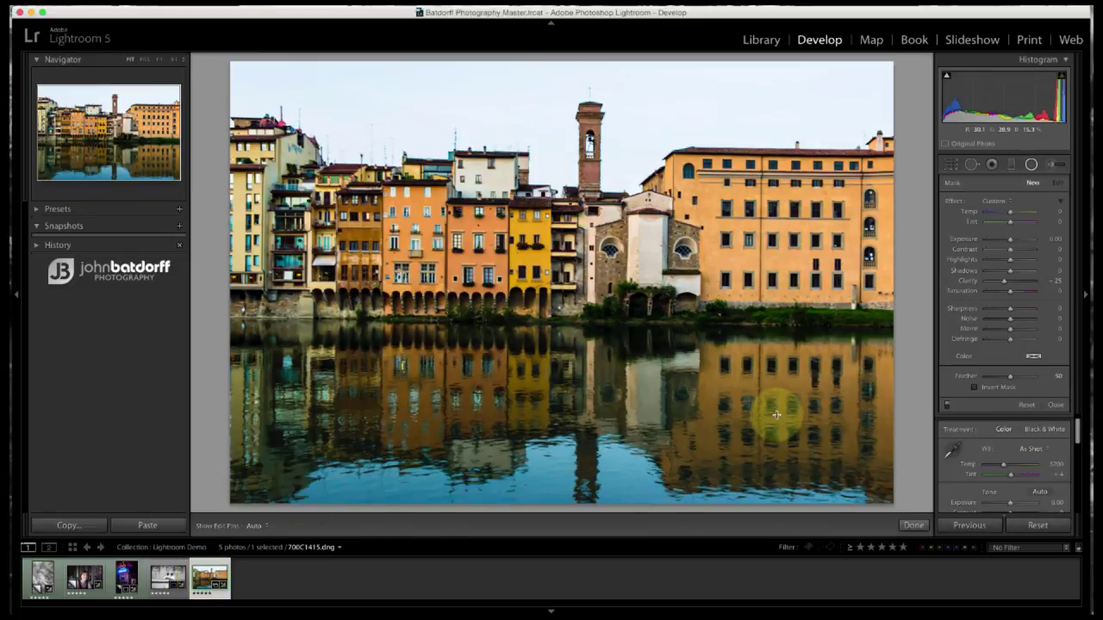
Return to the Basic panel for the Florence reflection photo, with Clarity at +3
{"action": "left_click", "coordinate": [955, 165]}
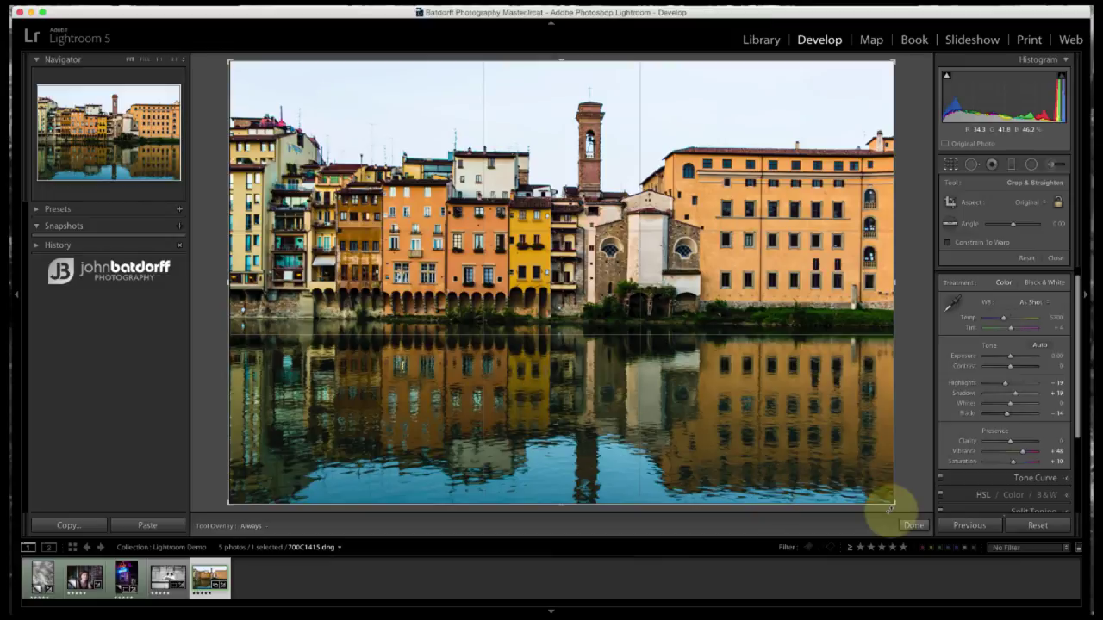
{"action": "left_click", "coordinate": [912, 525]}
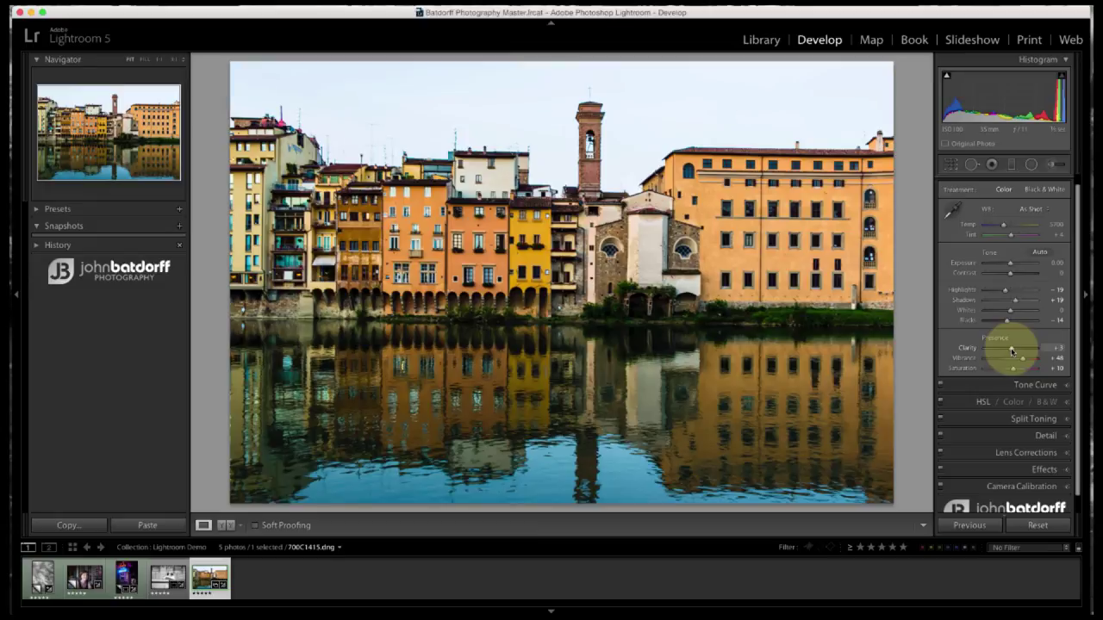
Push the Florence photo's Clarity up to about +76, then ease it back to roughly +58
{"action": "left_click_drag", "start_coordinate": [1012, 350], "coordinate": [1027, 353]}
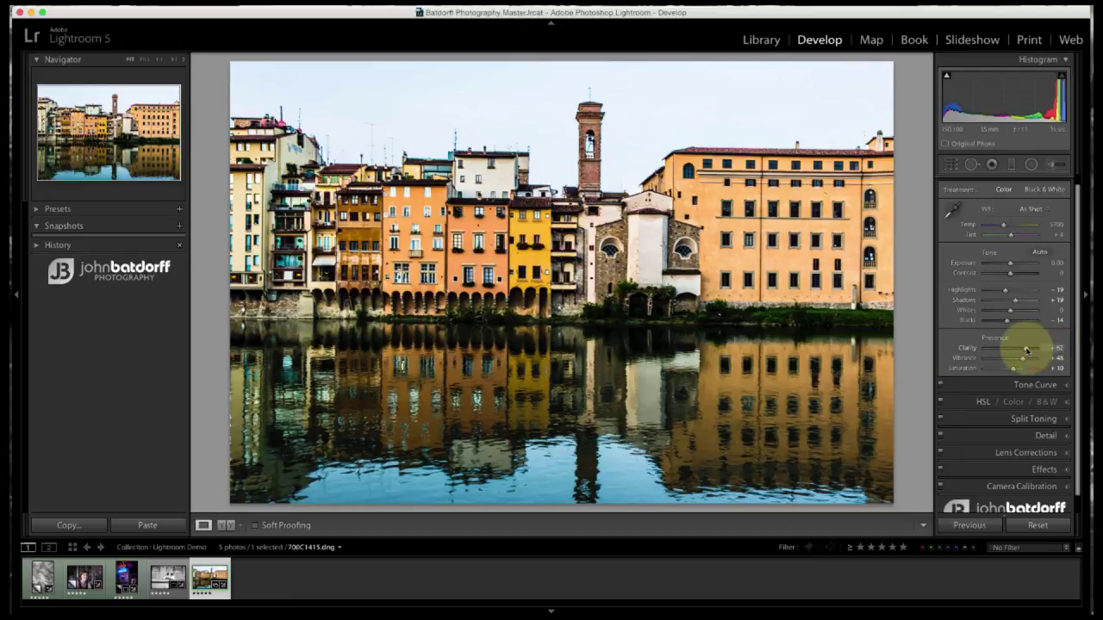
{"action": "mouse_move", "coordinate": [1026, 350]}
{"action": "left_mouse_down"}
{"action": "mouse_move", "coordinate": [1011, 351]}
{"action": "mouse_move", "coordinate": [1031, 353]}
{"action": "left_mouse_up"}
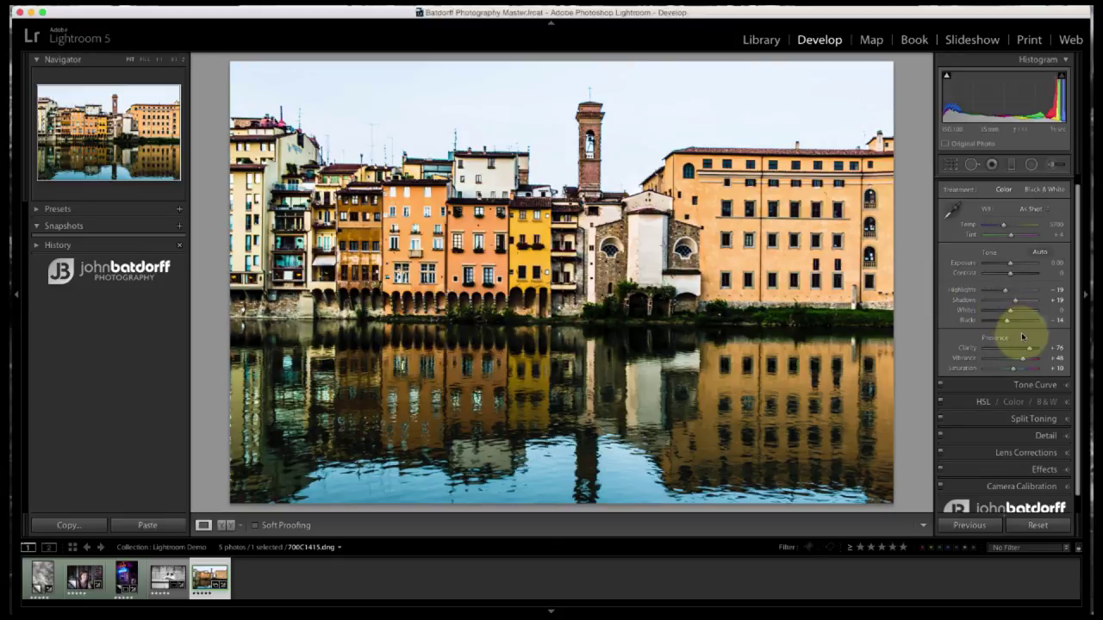
{"action": "left_click_drag", "start_coordinate": [1031, 348], "coordinate": [1024, 349]}
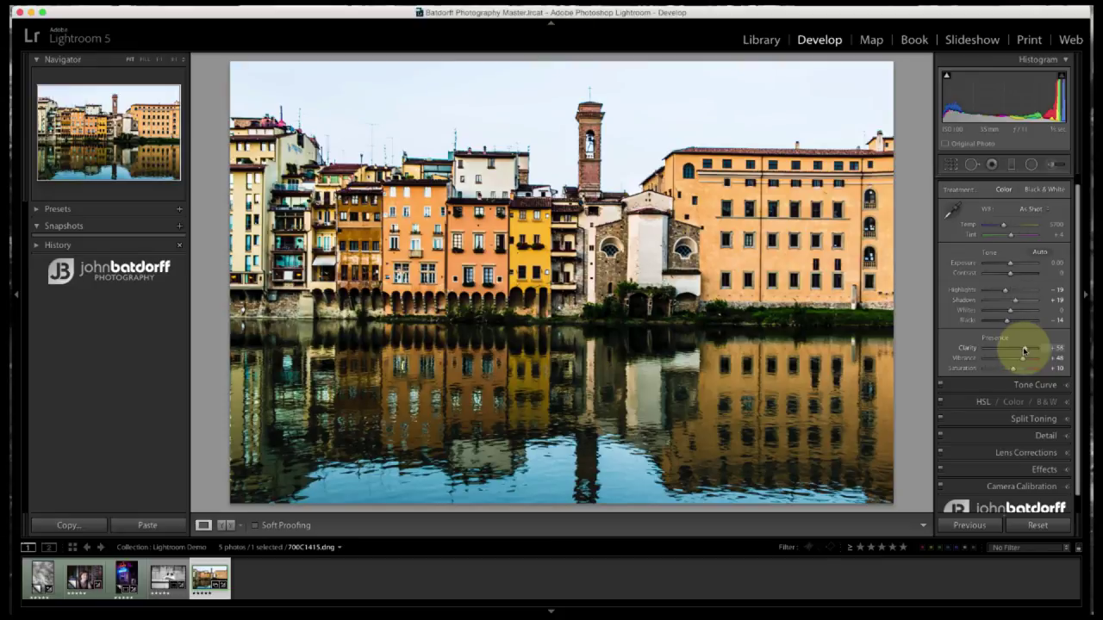